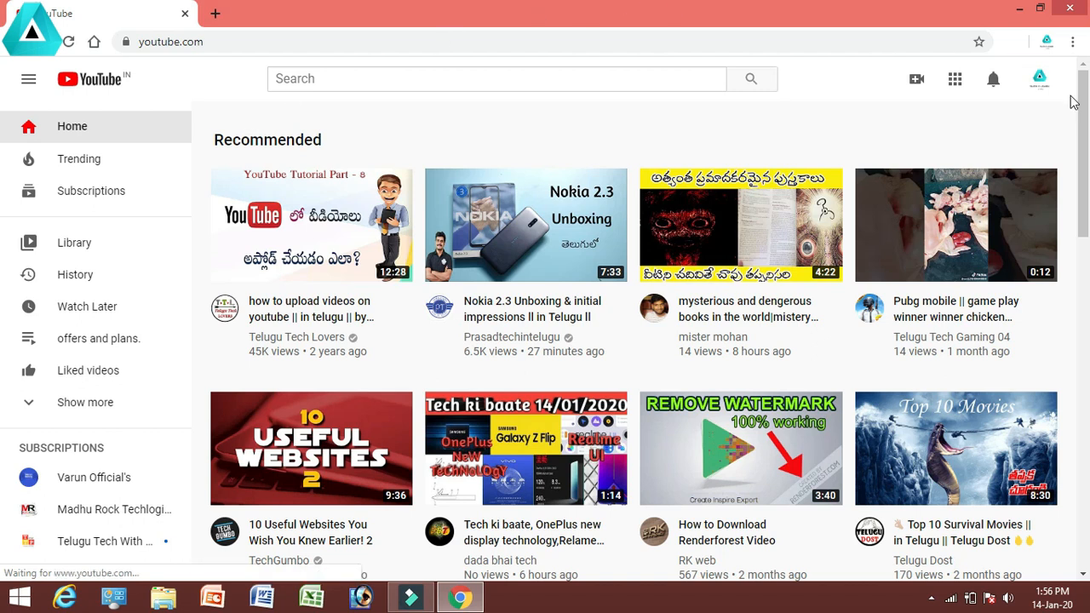
# Switch from YouTube Studio to Creator Studio Classic, skipping the feedback survey, and open the channel's upload defaults.
pyautogui.click(1041, 82)
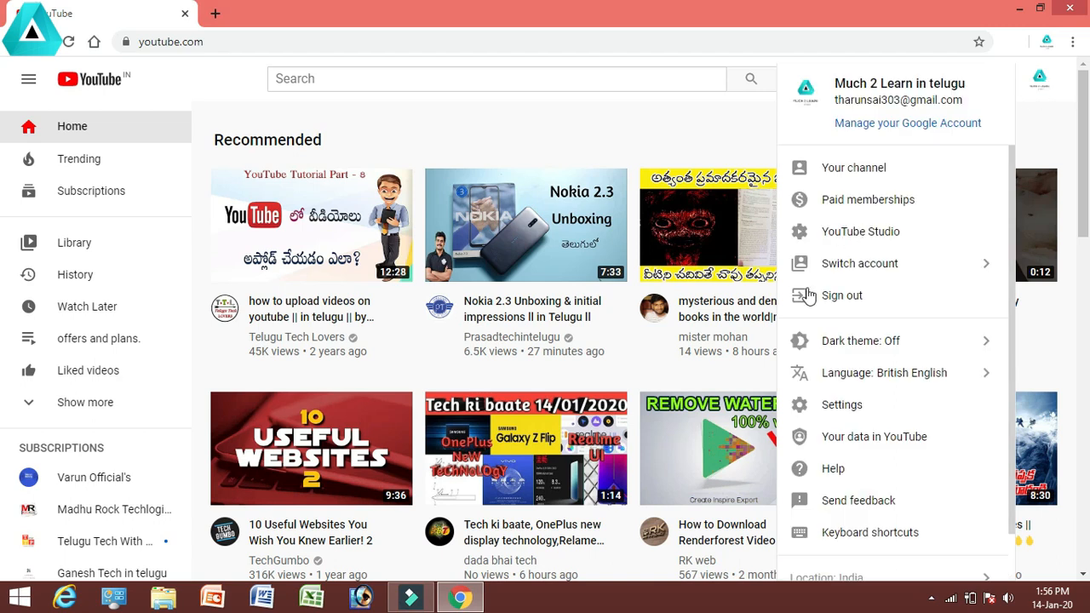
pyautogui.click(873, 229)
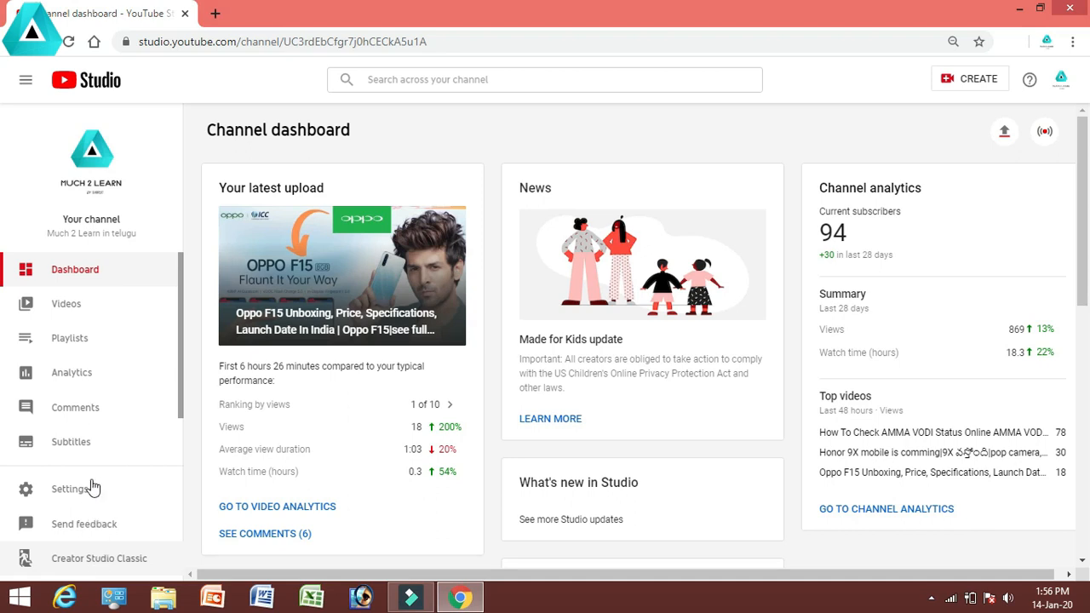
pyautogui.click(127, 559)
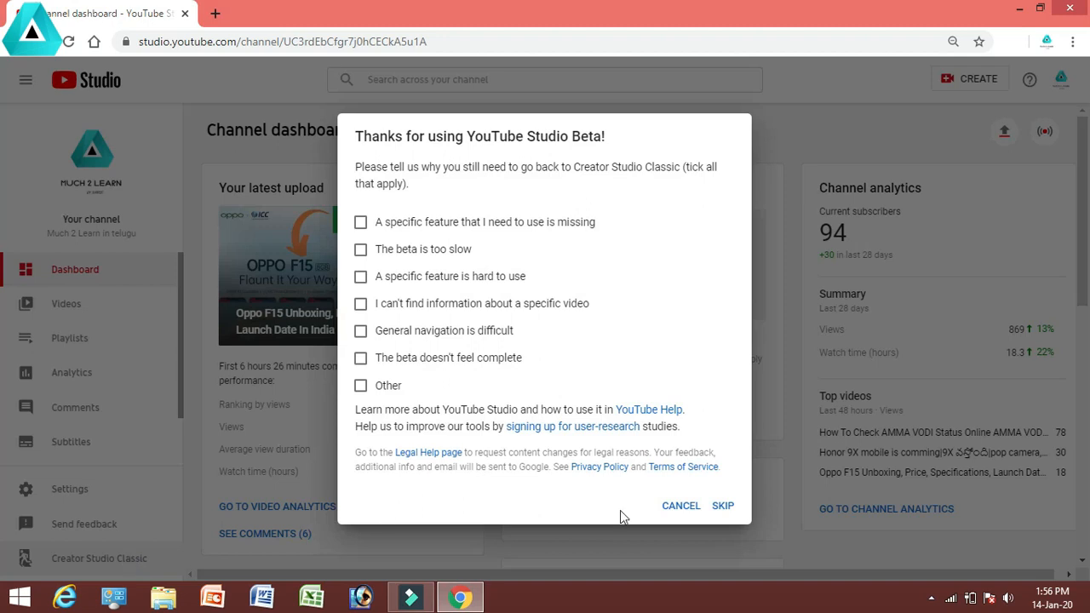
pyautogui.click(721, 509)
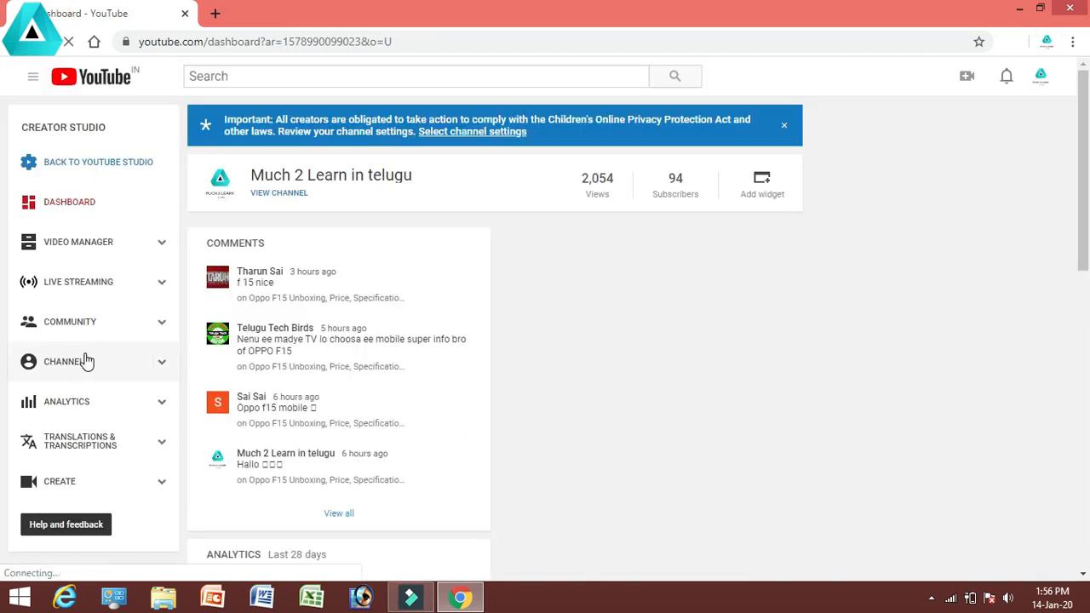
pyautogui.click(95, 379)
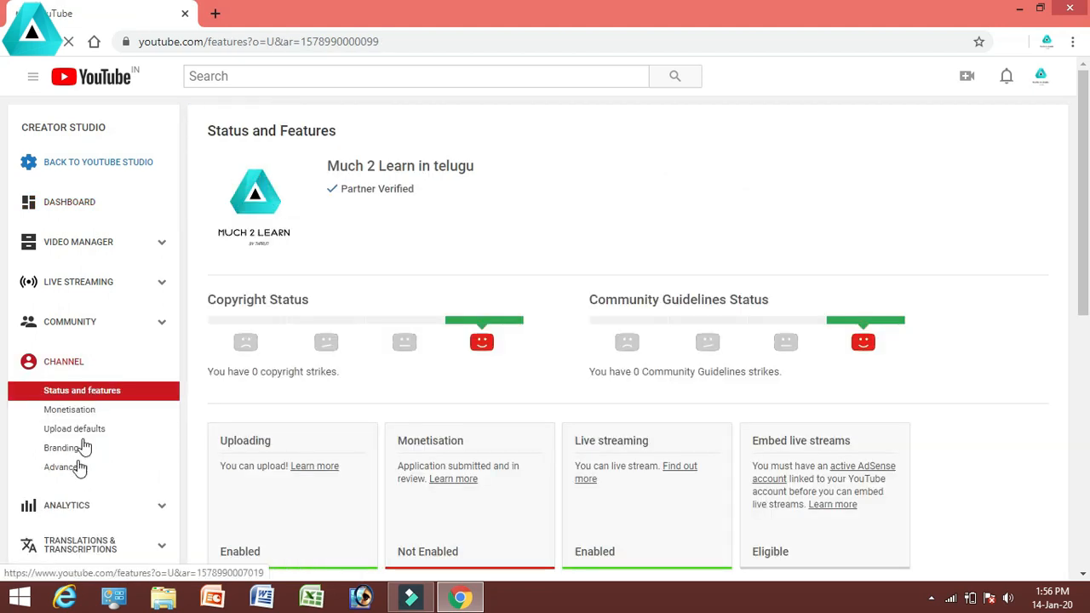
pyautogui.click(74, 432)
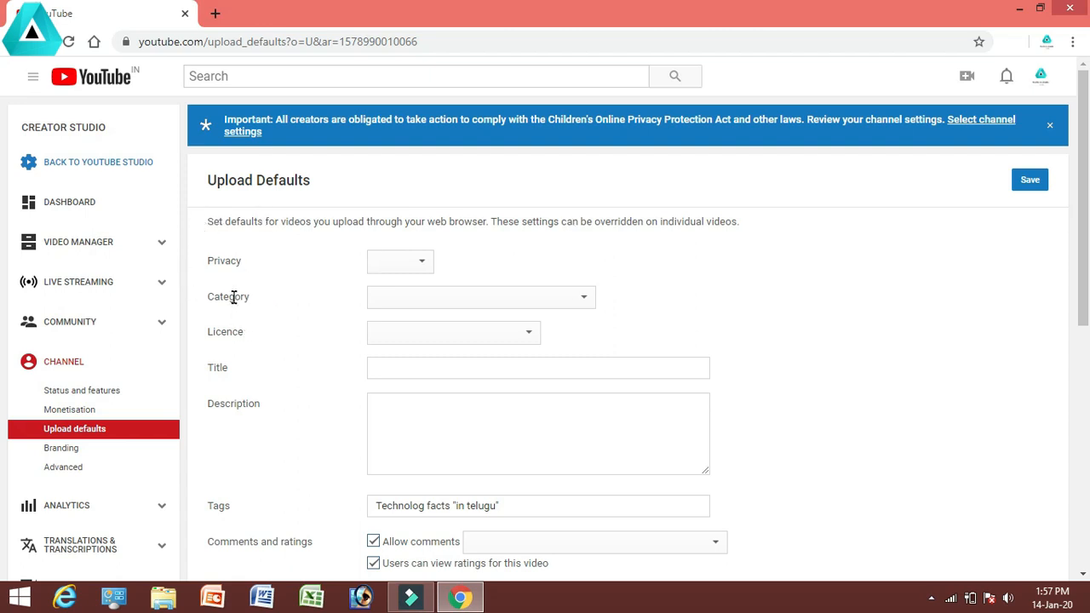
# Set the default privacy to Public, the category to Science & Technology and the licence to Standard YouTube Licence.
pyautogui.click(420, 266)
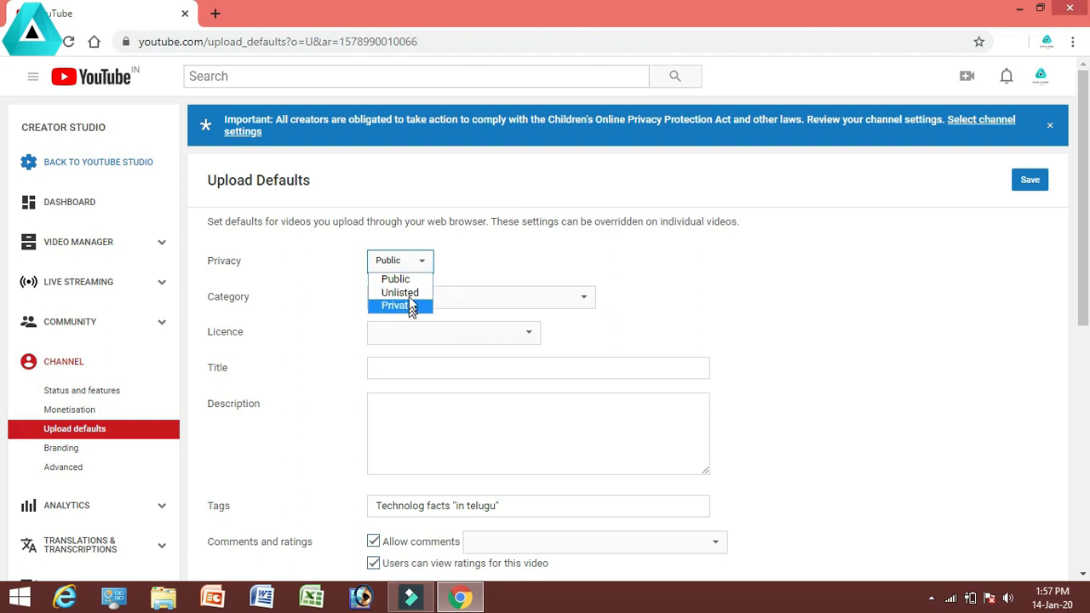
pyautogui.click(407, 286)
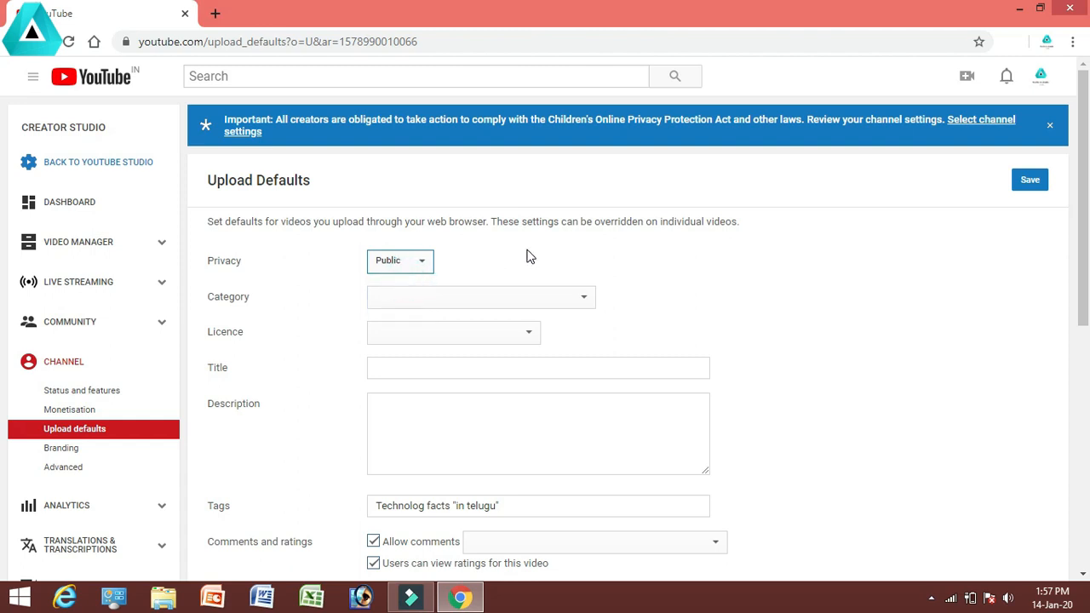
pyautogui.click(515, 298)
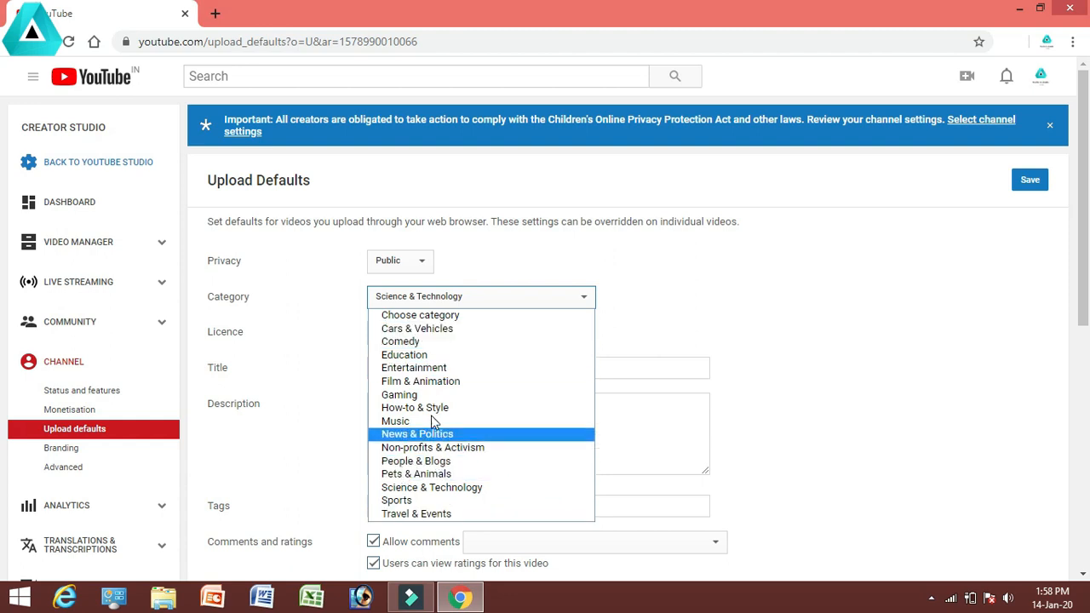
pyautogui.click(435, 490)
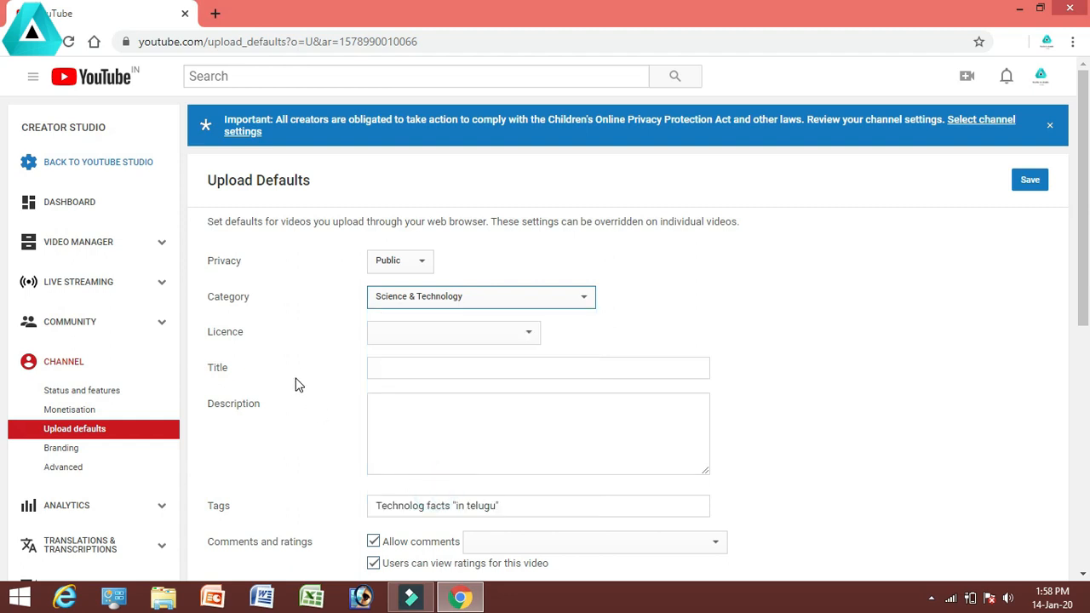
pyautogui.click(452, 338)
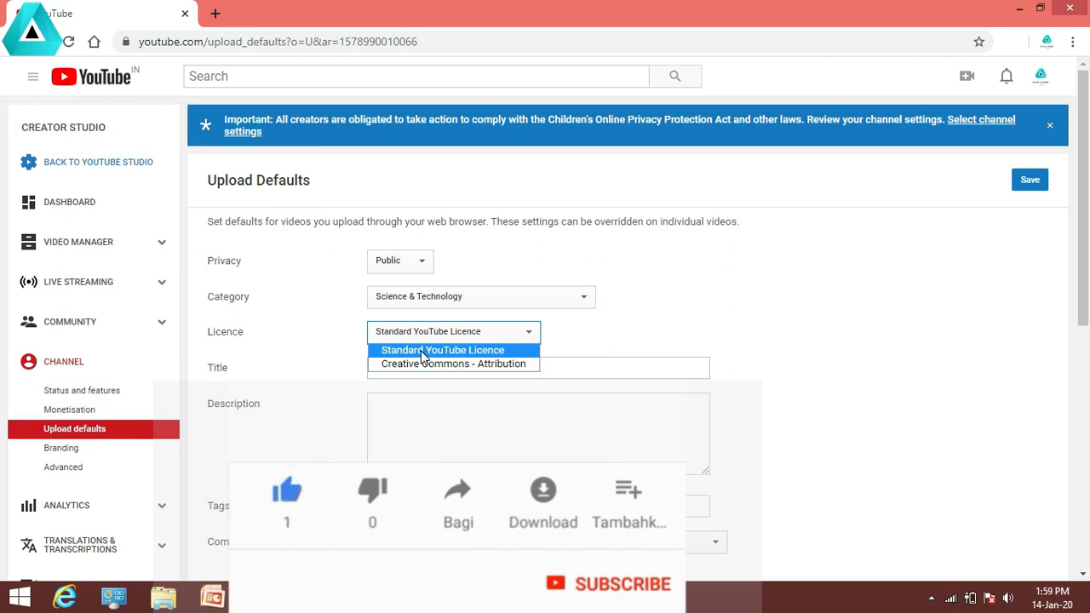
pyautogui.click(421, 351)
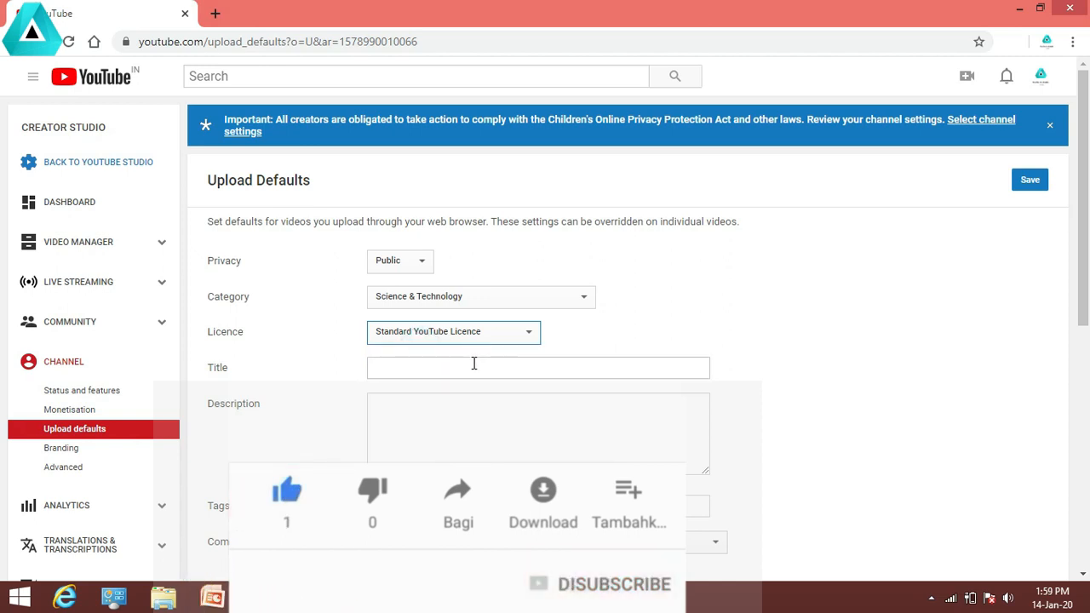
# Examine the default title, description and tags fields of the upload defaults.
pyautogui.click(475, 364)
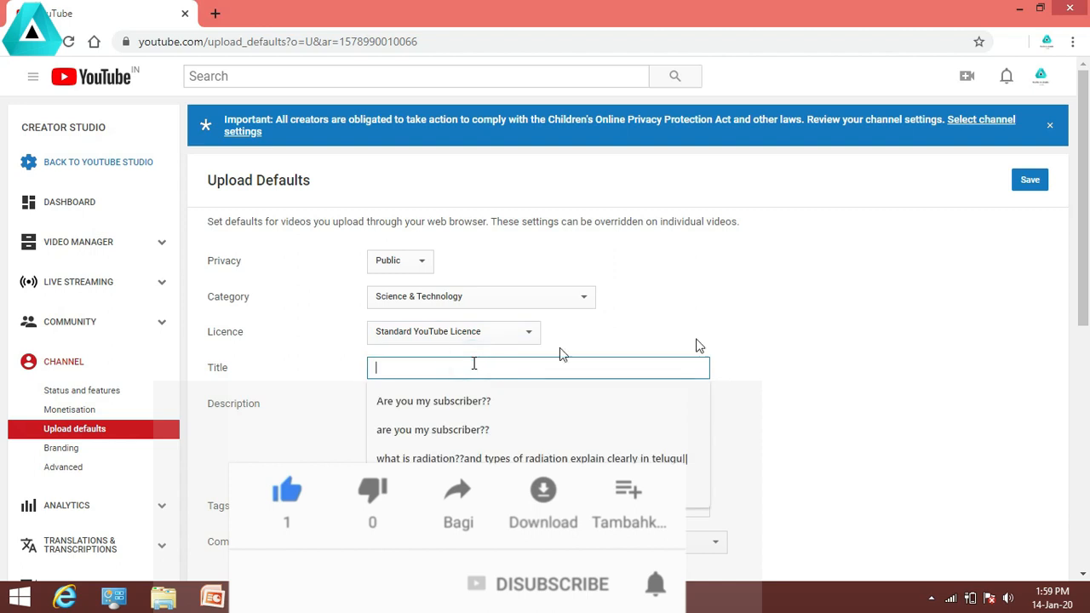
pyautogui.click(759, 345)
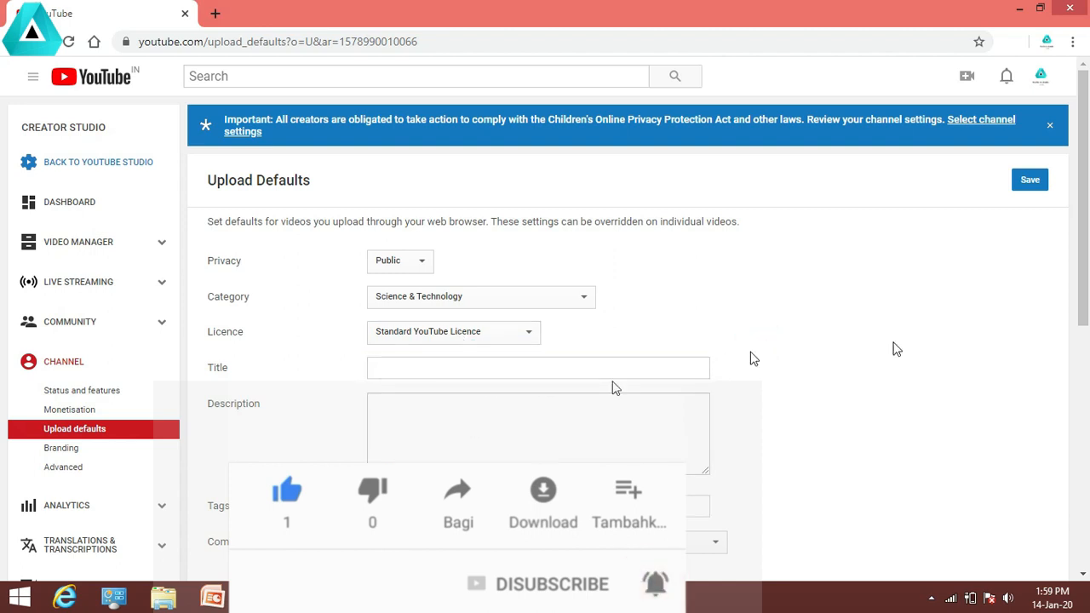
pyautogui.moveTo(1083, 259); pyautogui.dragTo(1085, 301)
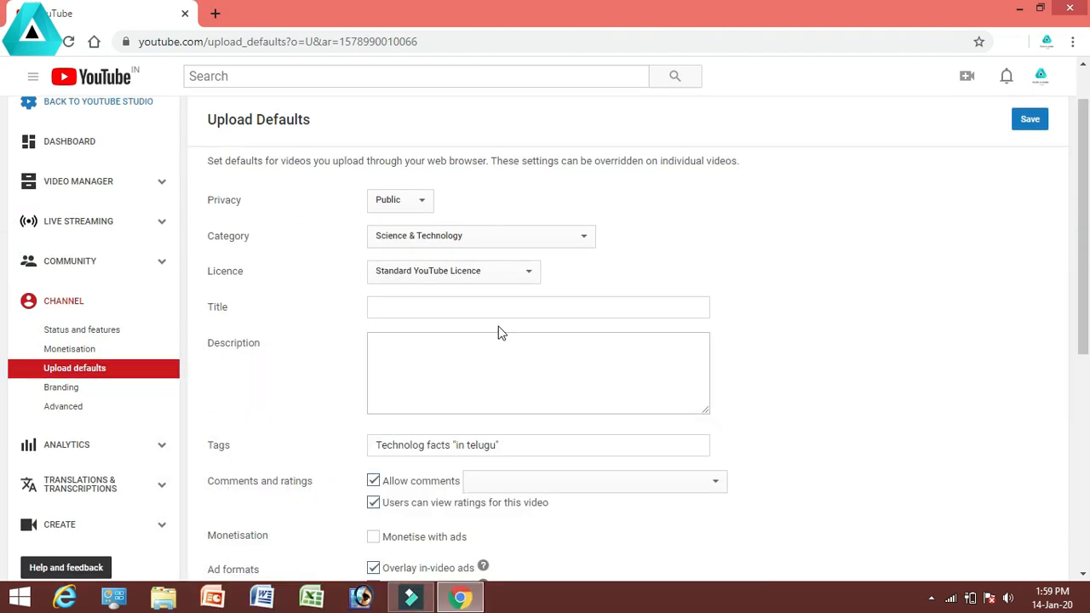
pyautogui.click(402, 398)
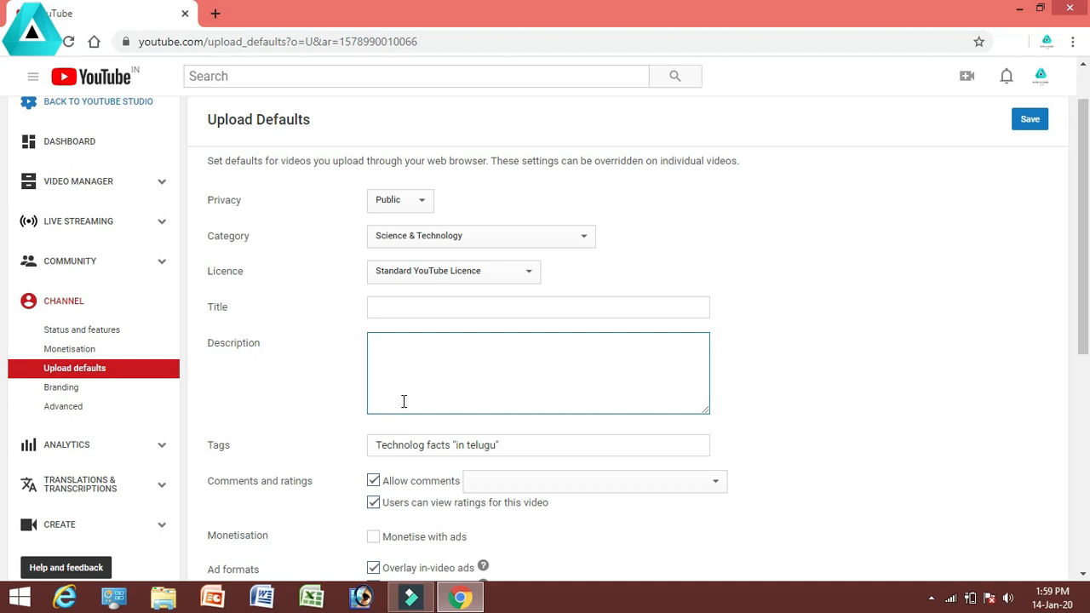
pyautogui.write('f')
pyautogui.click(420, 367)
pyautogui.click(388, 310)
pyautogui.click(723, 316)
pyautogui.scroll(-1, 539, 343)
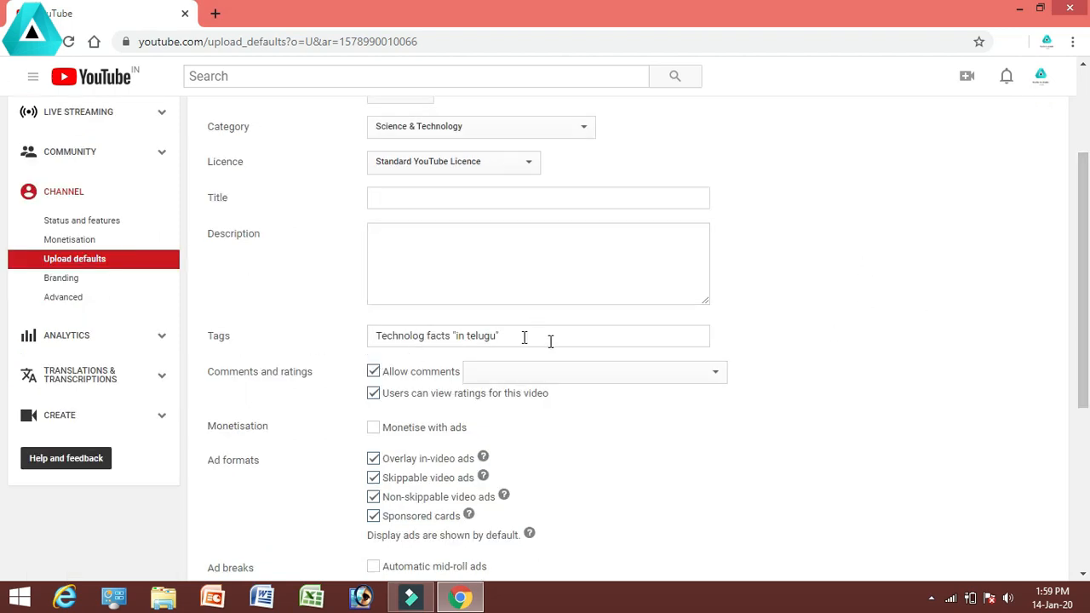
pyautogui.click(547, 339)
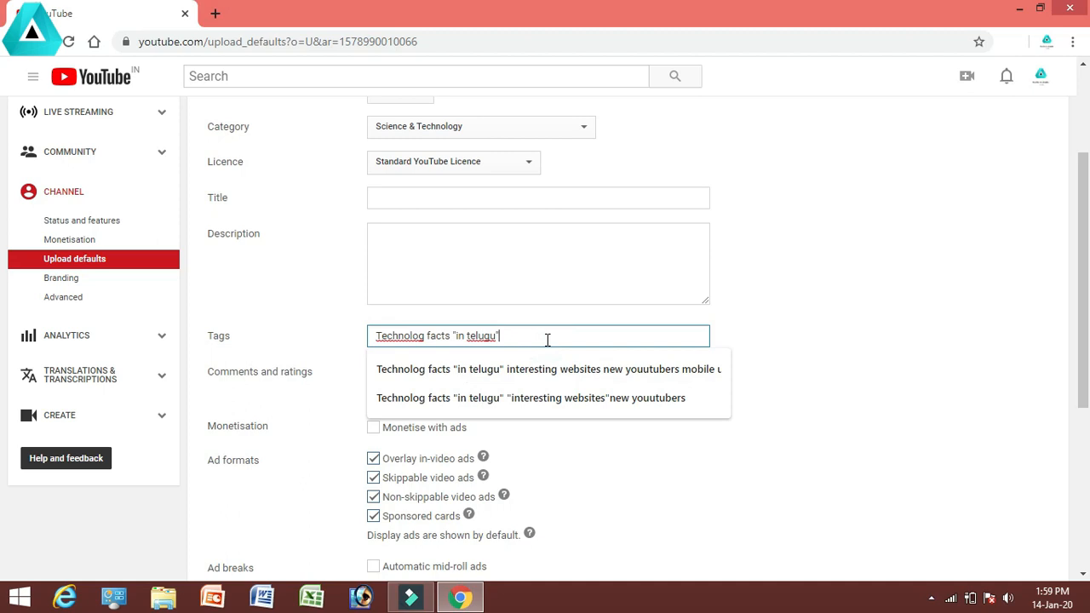
pyautogui.click(943, 421)
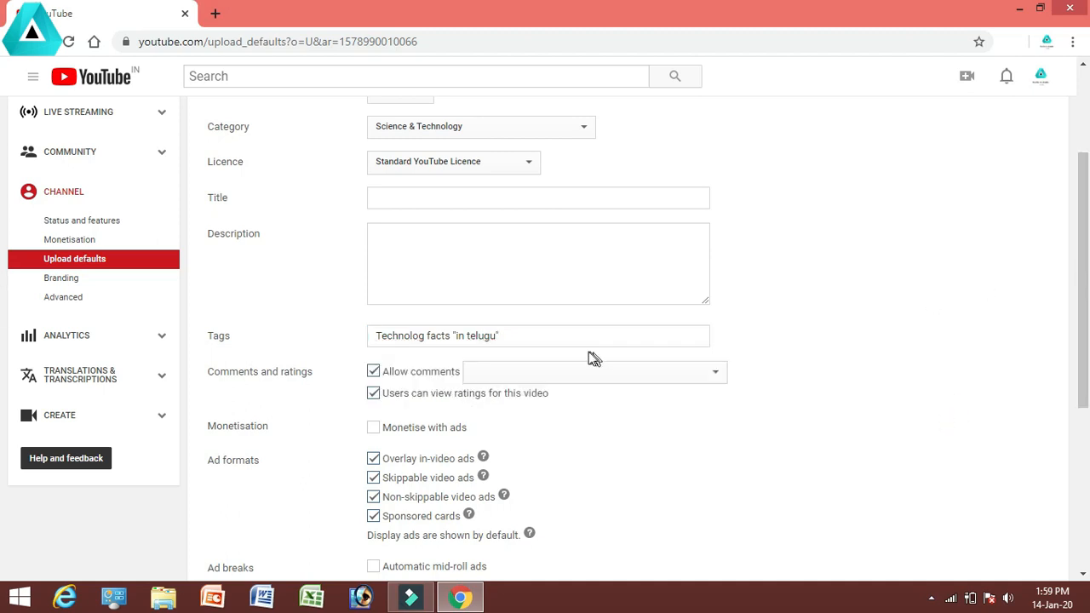
pyautogui.moveTo(1088, 276); pyautogui.dragTo(1088, 267)
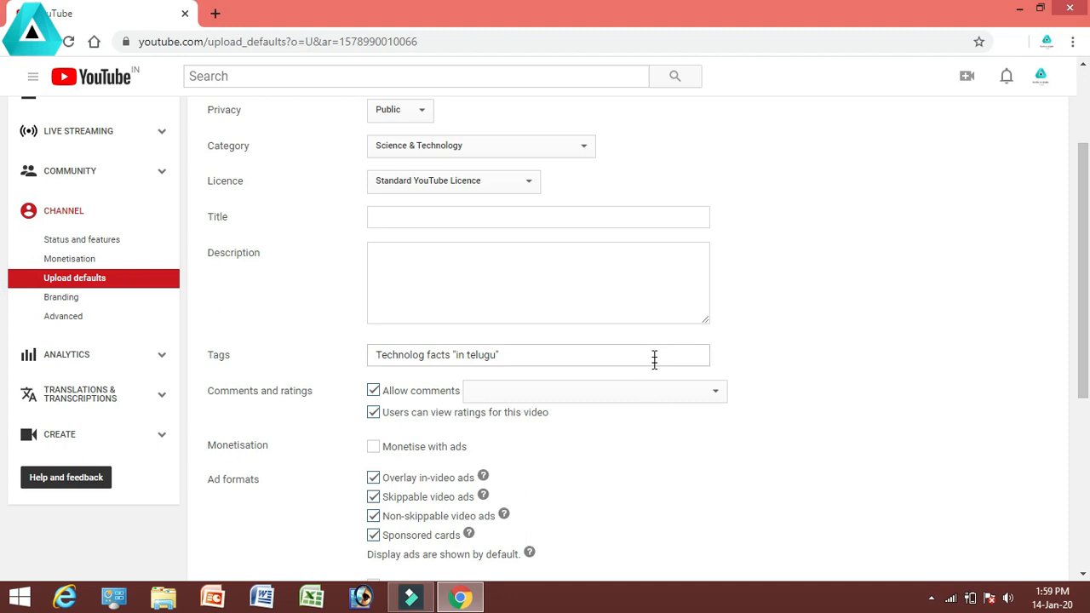
pyautogui.moveTo(1088, 244); pyautogui.dragTo(1089, 270)
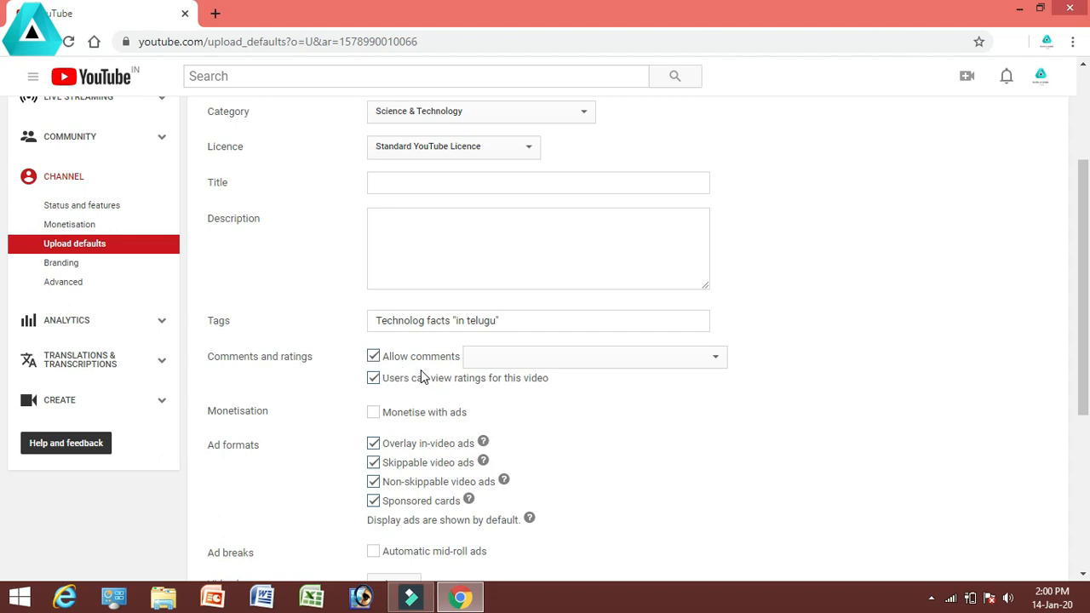
pyautogui.click(375, 356)
pyautogui.click(375, 357)
pyautogui.click(374, 379)
pyautogui.click(373, 379)
# Set the default comment moderation to Allow all comments.
pyautogui.click(689, 356)
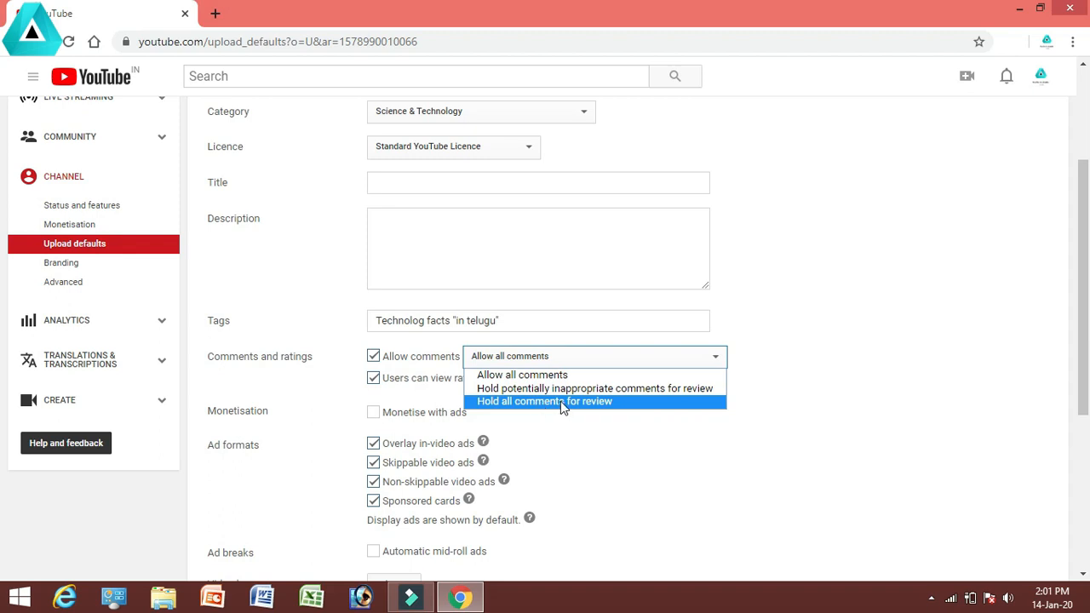
pyautogui.click(521, 377)
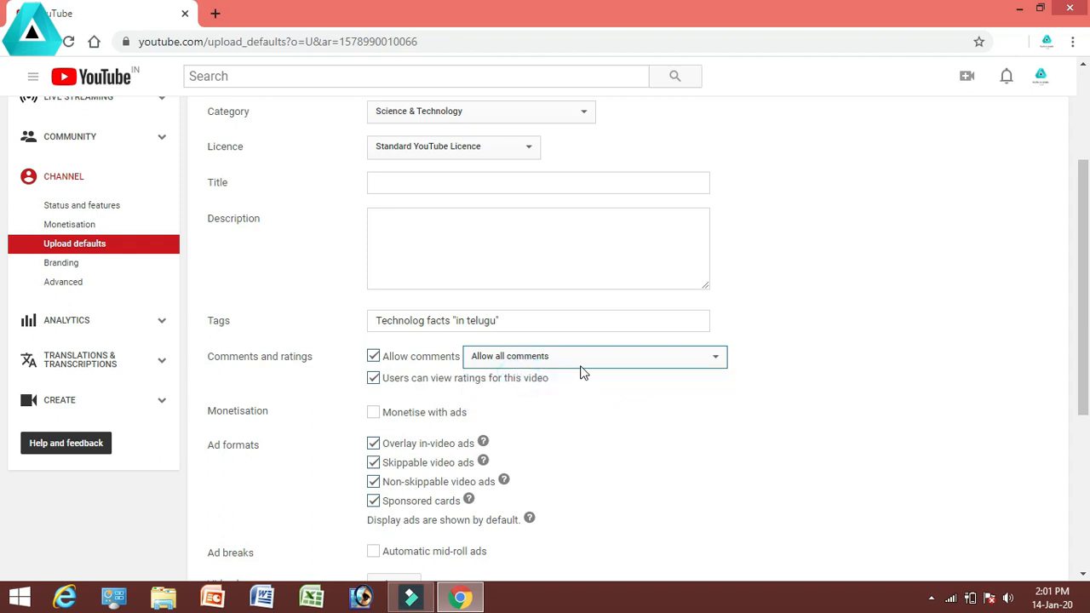
pyautogui.click(620, 367)
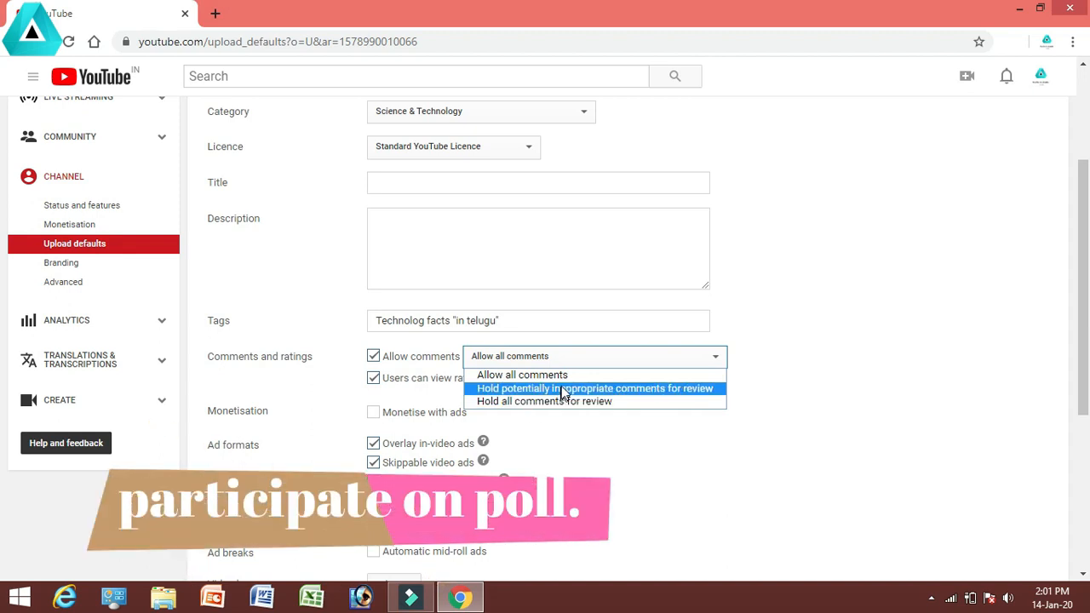
pyautogui.click(785, 391)
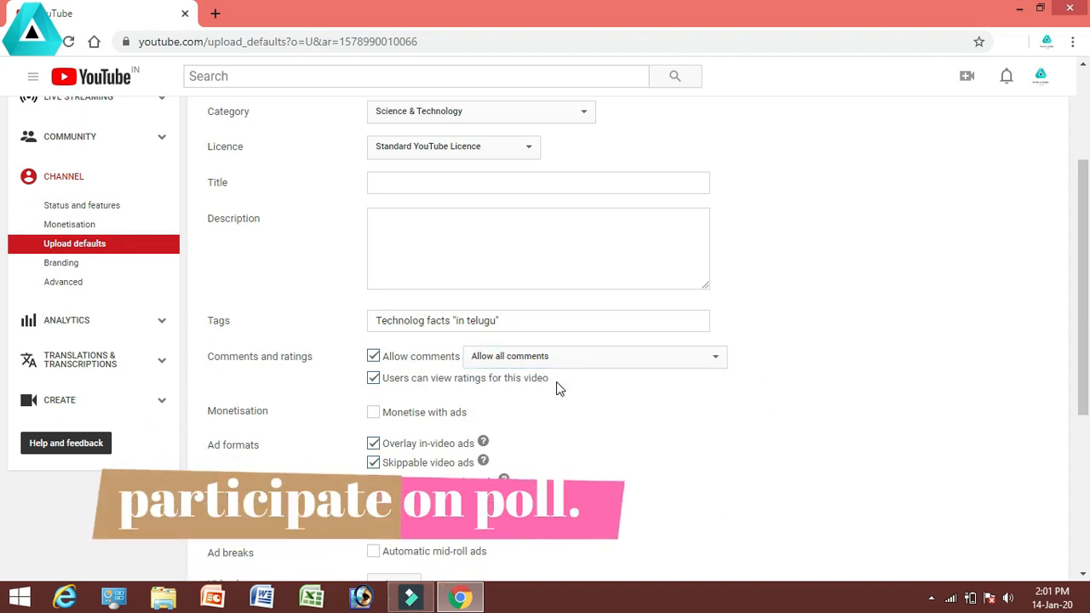
# Enable monetising with ads and automatic mid-roll ads for default uploads.
pyautogui.click(374, 413)
pyautogui.click(374, 413)
pyautogui.click(374, 413)
pyautogui.moveTo(1087, 268); pyautogui.dragTo(1085, 313)
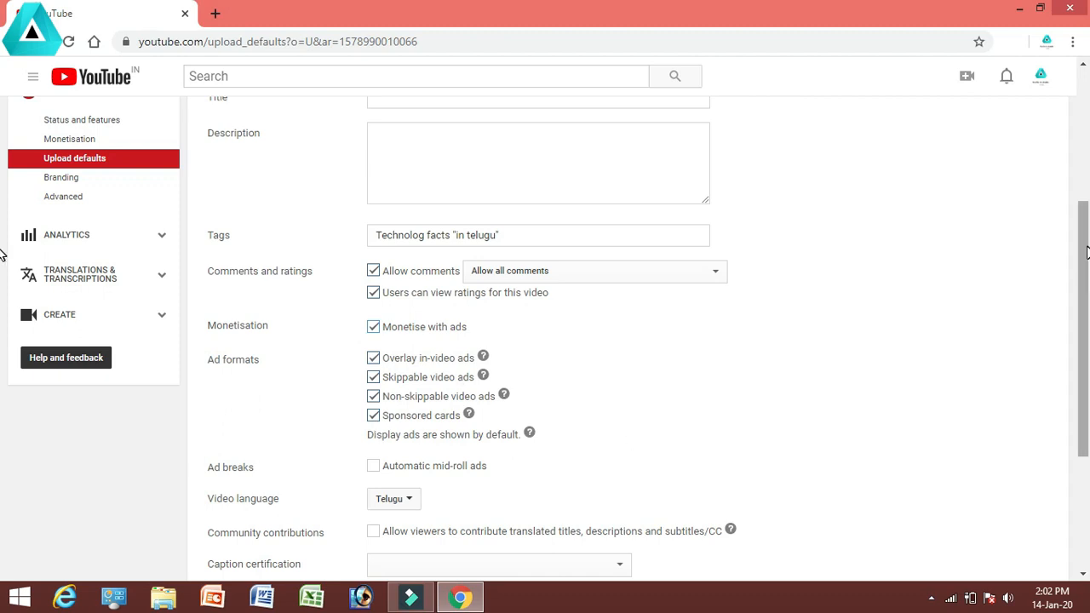
pyautogui.scroll(-1, 626, 408)
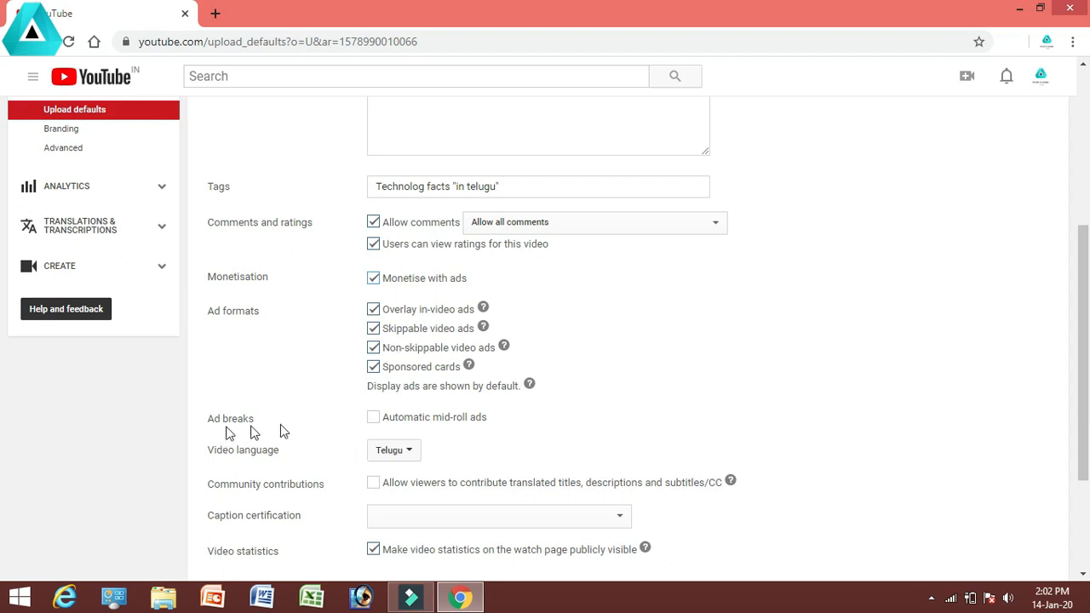
pyautogui.click(375, 419)
# Examine the available choices for the default video language and caption certification.
pyautogui.moveTo(1086, 296); pyautogui.dragTo(1086, 334)
pyautogui.click(410, 375)
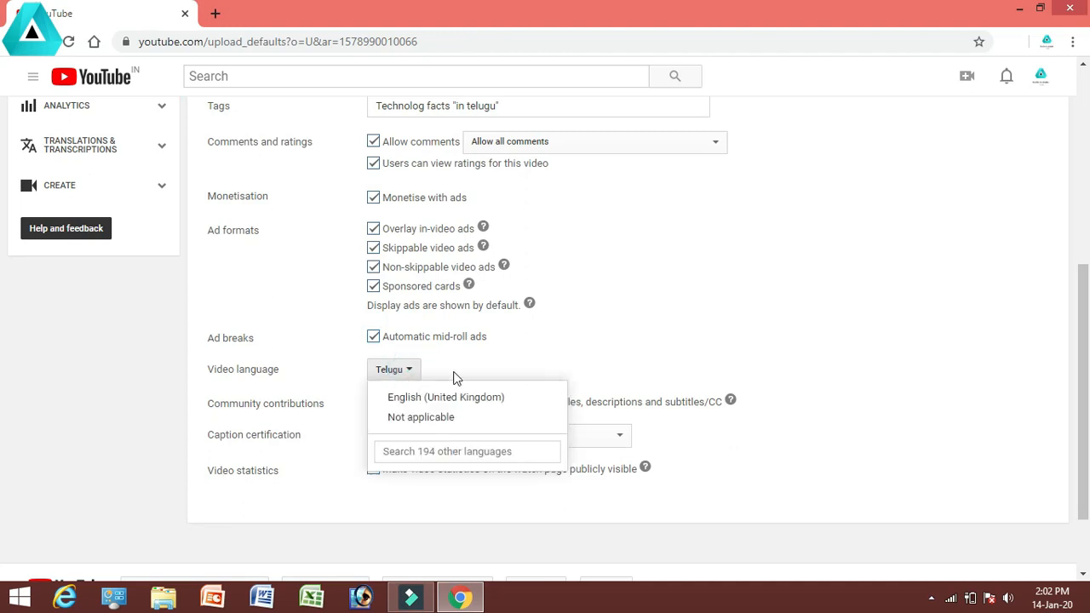
pyautogui.click(454, 374)
pyautogui.click(390, 373)
pyautogui.click(434, 449)
pyautogui.click(634, 336)
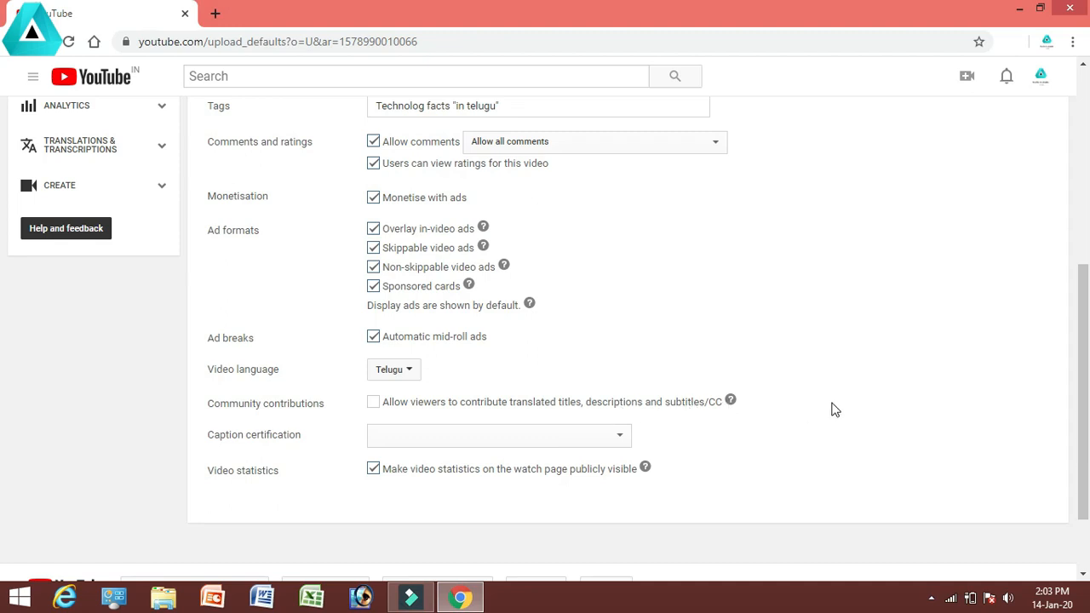
pyautogui.scroll(-1, 1083, 383)
pyautogui.scroll(-1, 3, 413)
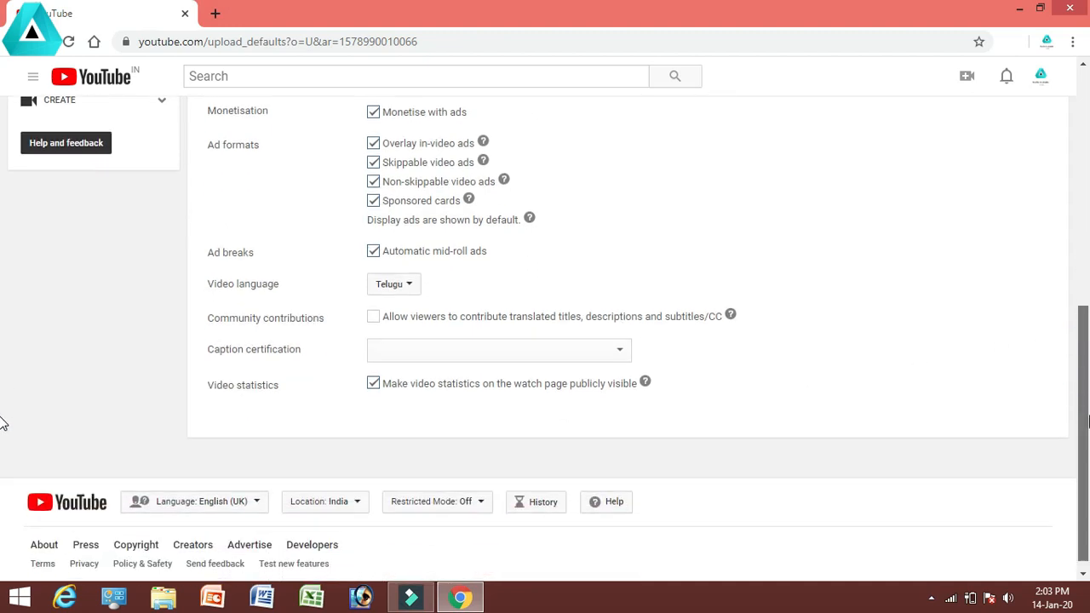
pyautogui.scroll(2, 3, 383)
pyautogui.scroll(2, 2, 368)
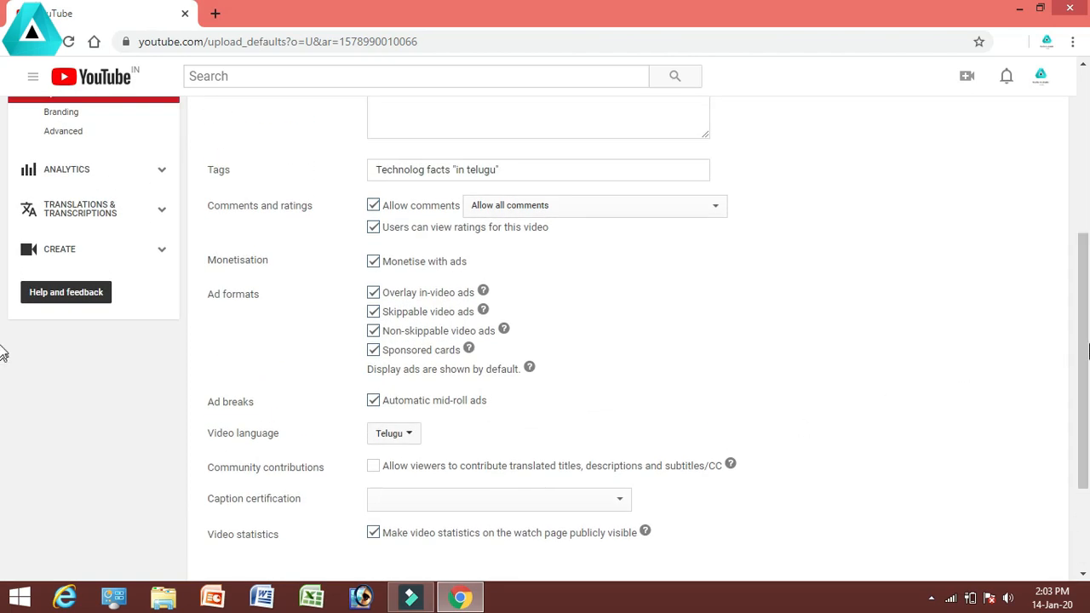
pyautogui.click(1085, 349)
pyautogui.scroll(-1, 3, 356)
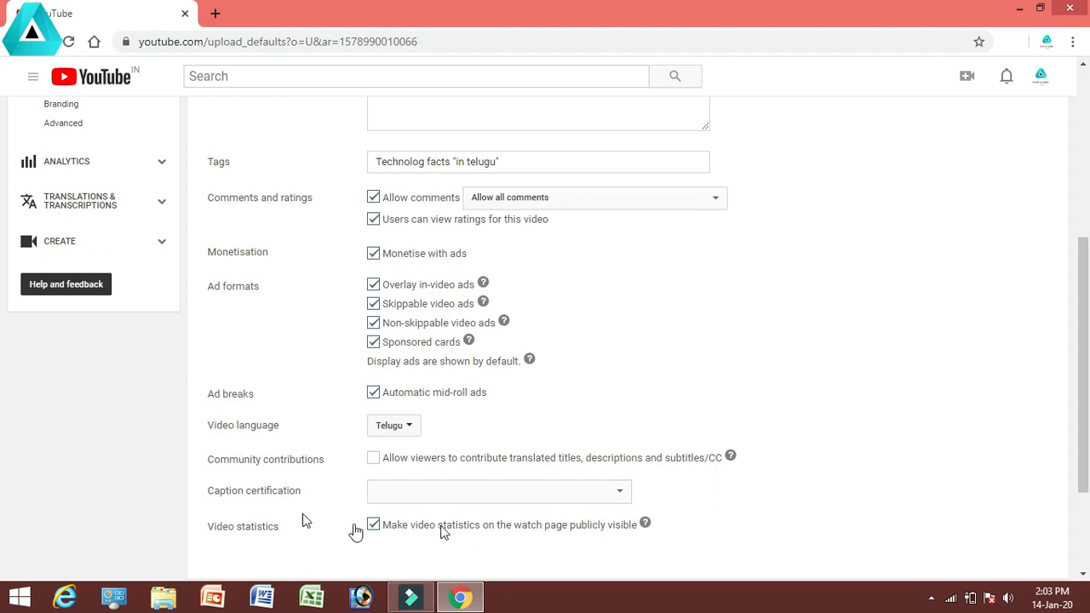
pyautogui.click(545, 493)
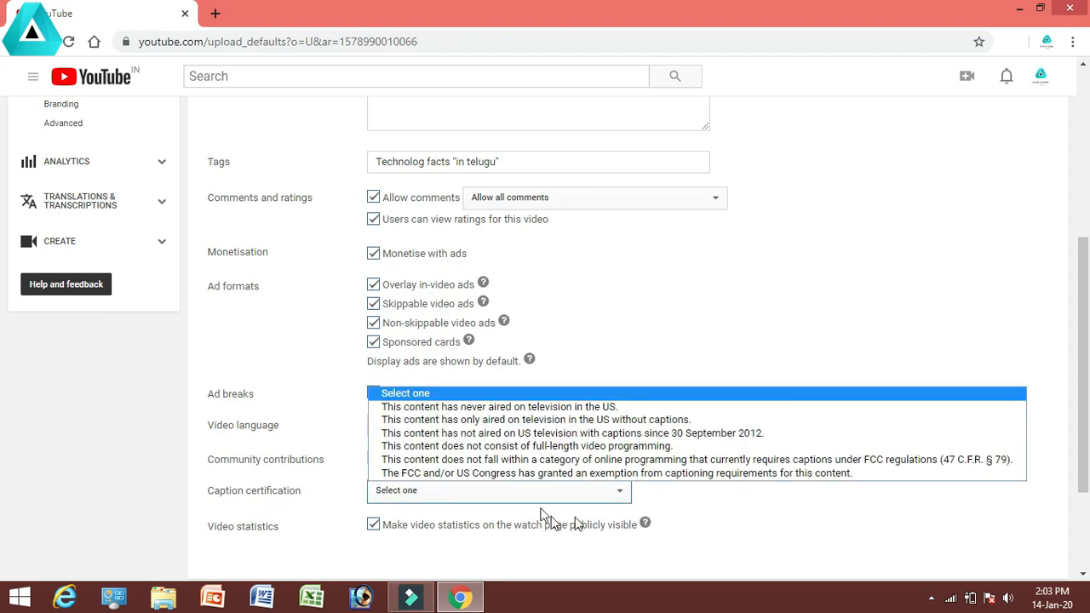
pyautogui.click(699, 504)
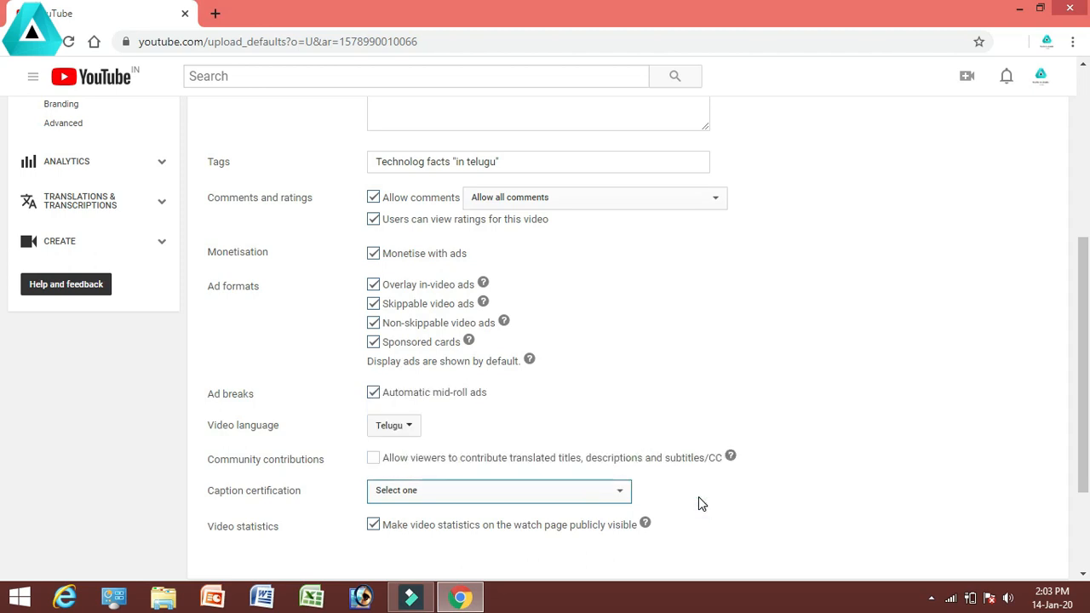
# Save the upload defaults.
pyautogui.moveTo(1084, 317); pyautogui.dragTo(1083, 402)
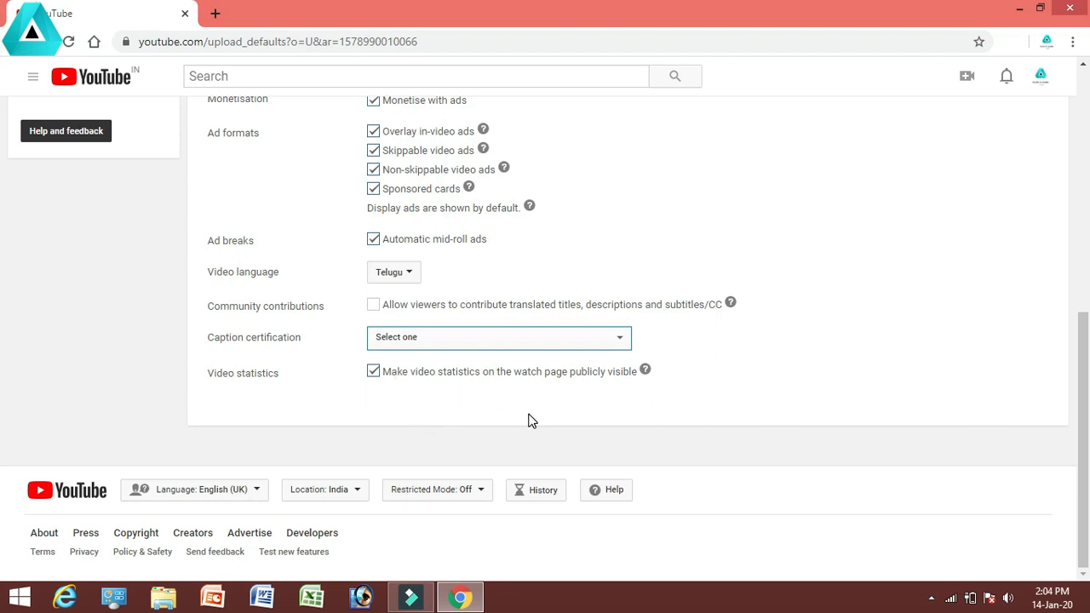
pyautogui.moveTo(1084, 494); pyautogui.dragTo(1086, 162)
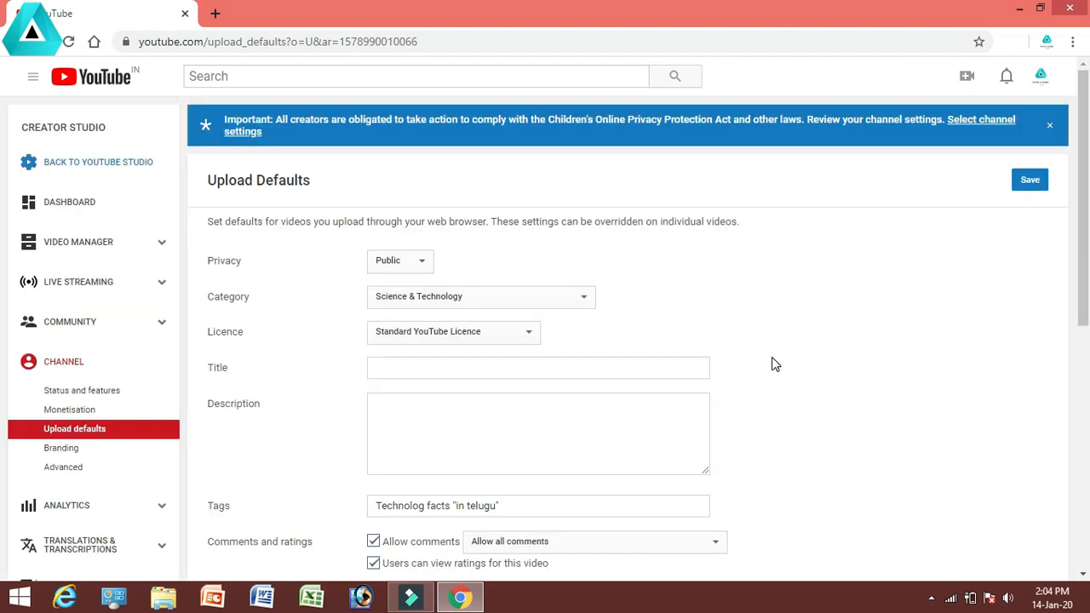
pyautogui.click(1032, 188)
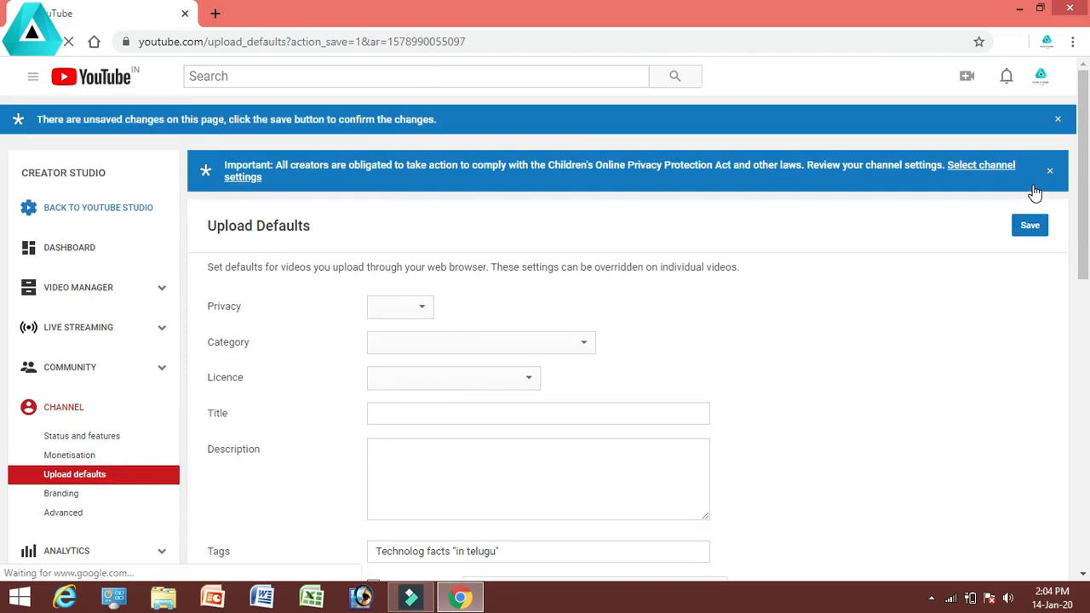
# Read the commercial-use rights confirmation shown under the Monetisation setting.
pyautogui.scroll(-4, 883, 289)
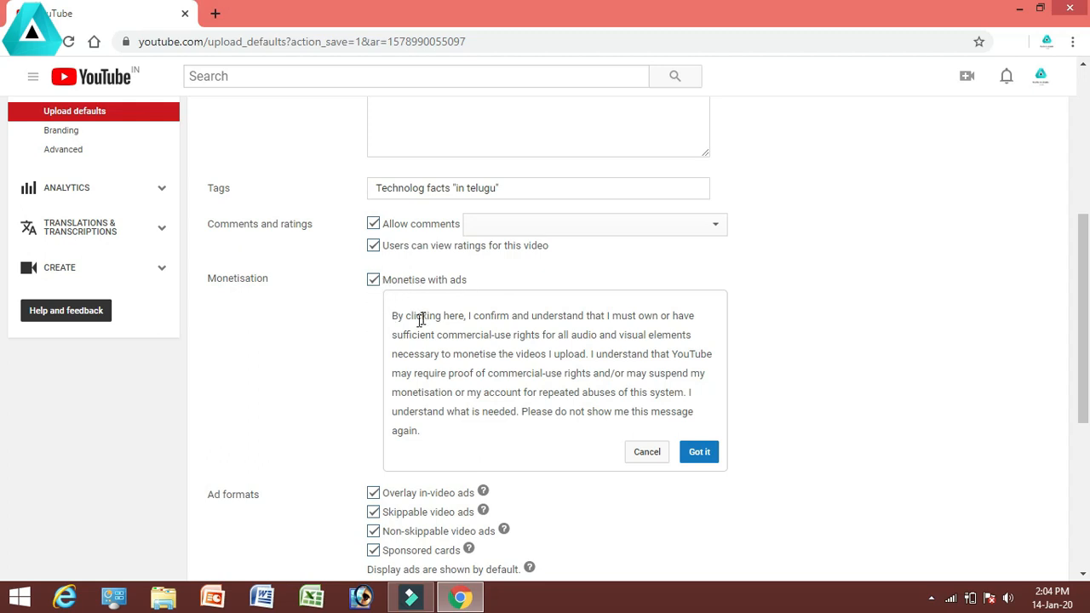
pyautogui.moveTo(390, 313); pyautogui.dragTo(754, 409)
pyautogui.click(749, 401)
pyautogui.moveTo(1084, 354); pyautogui.dragTo(1087, 260)
pyautogui.scroll(-3, 1087, 259)
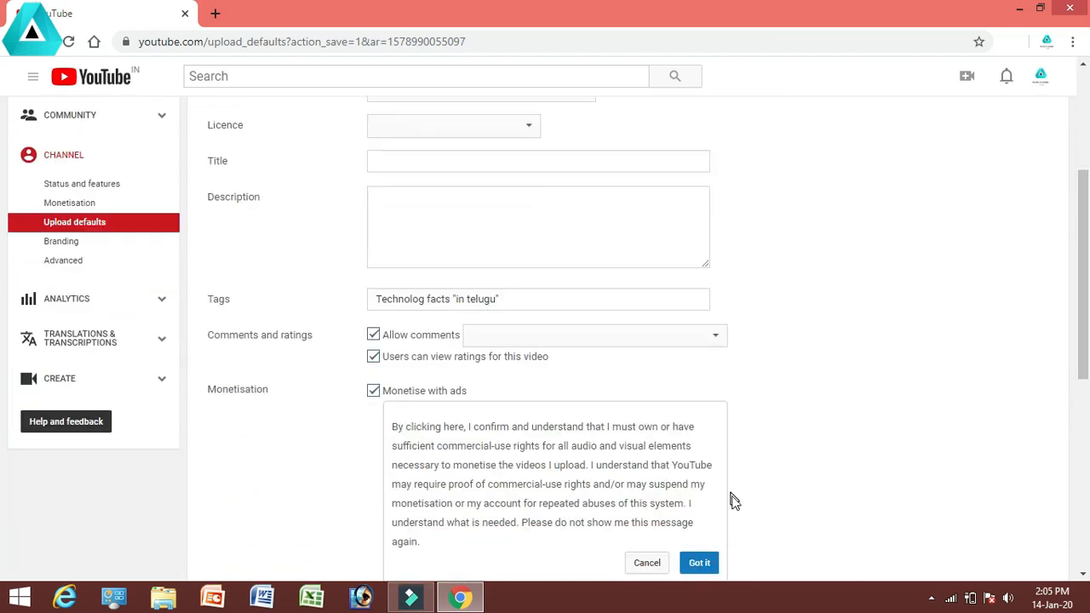
pyautogui.scroll(-2, 341, 250)
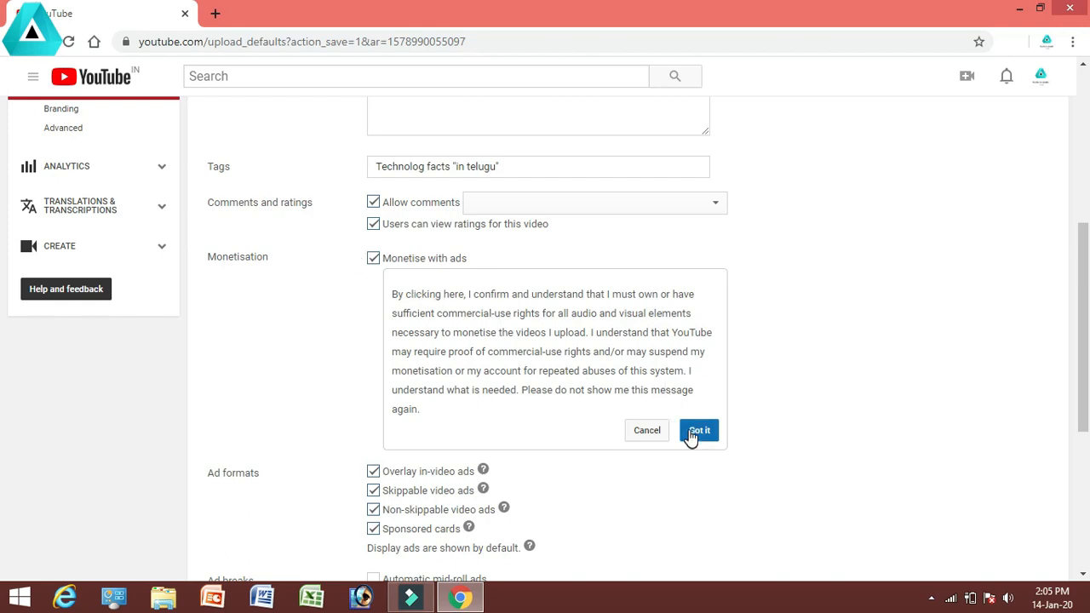